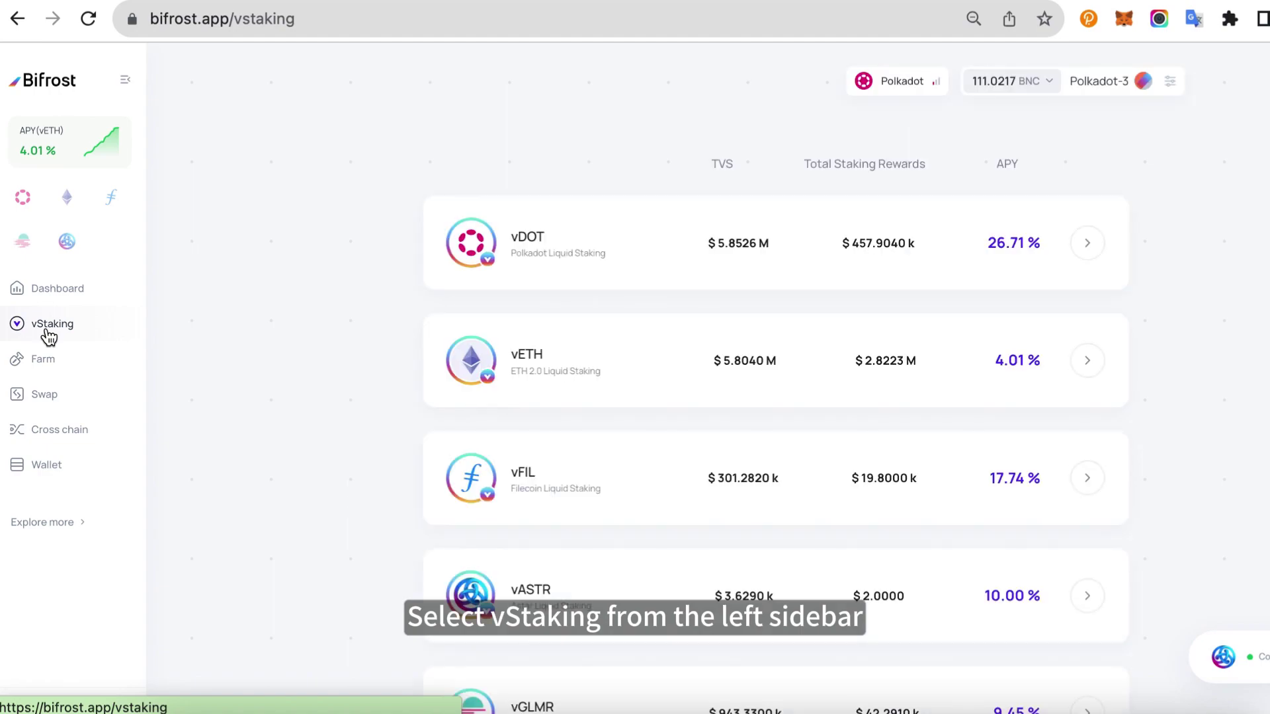
From the vASTR staking page, set up a cross-in of 200 ASTR from Astar to Bifrost and confirm the settlement.
{"action": "scroll", "coordinate": [662, 625], "scroll_direction": "down", "scroll_amount": 2}
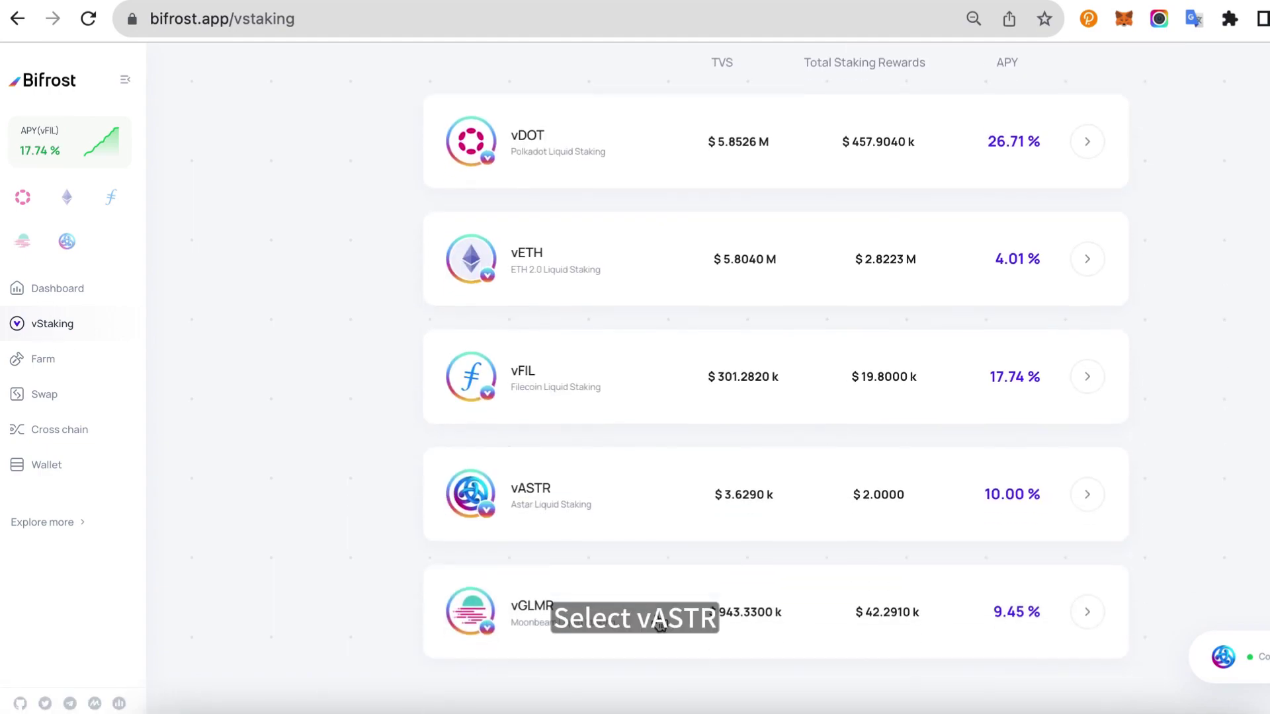
{"action": "left_click", "coordinate": [1085, 505]}
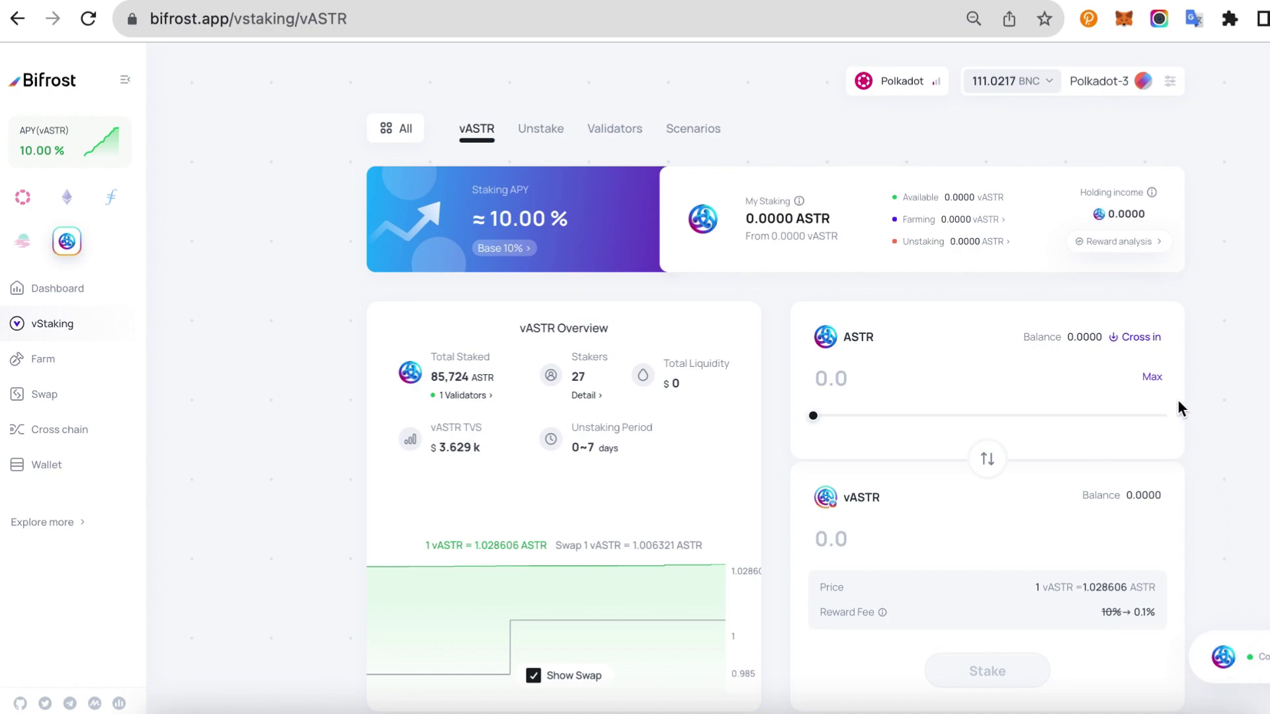
{"action": "left_click", "coordinate": [1137, 338]}
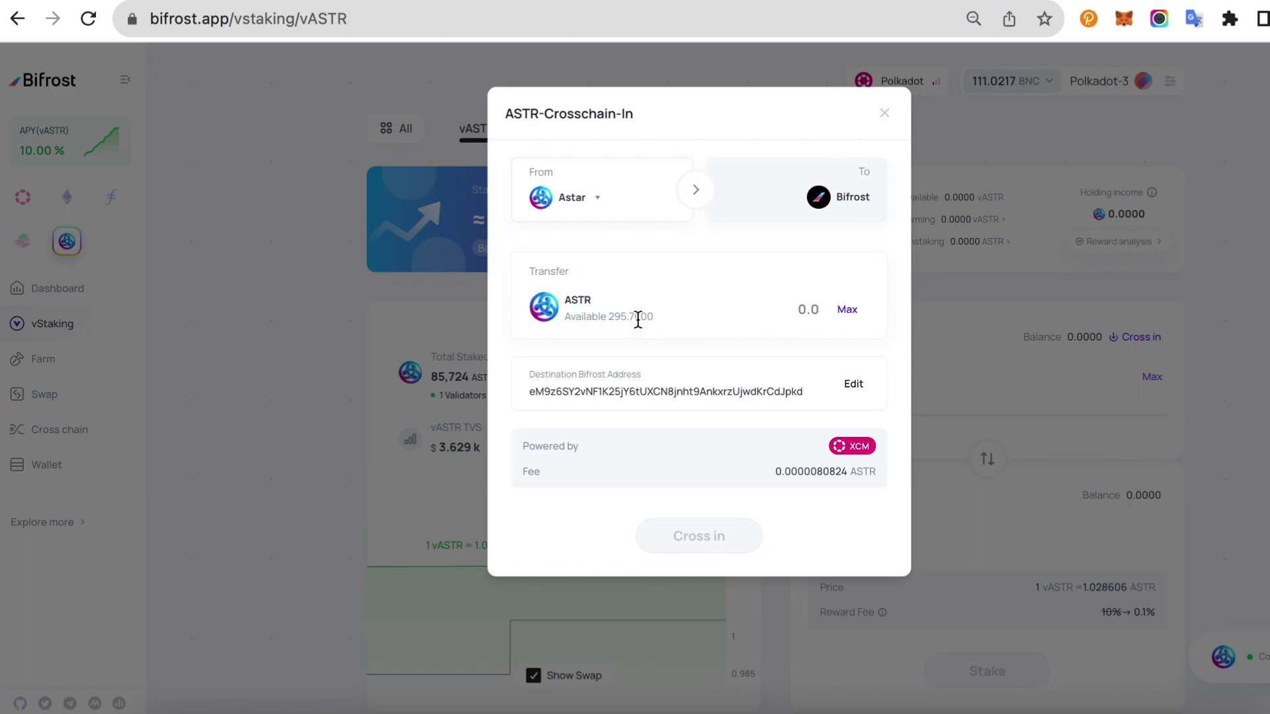
{"action": "type", "text": "200"}
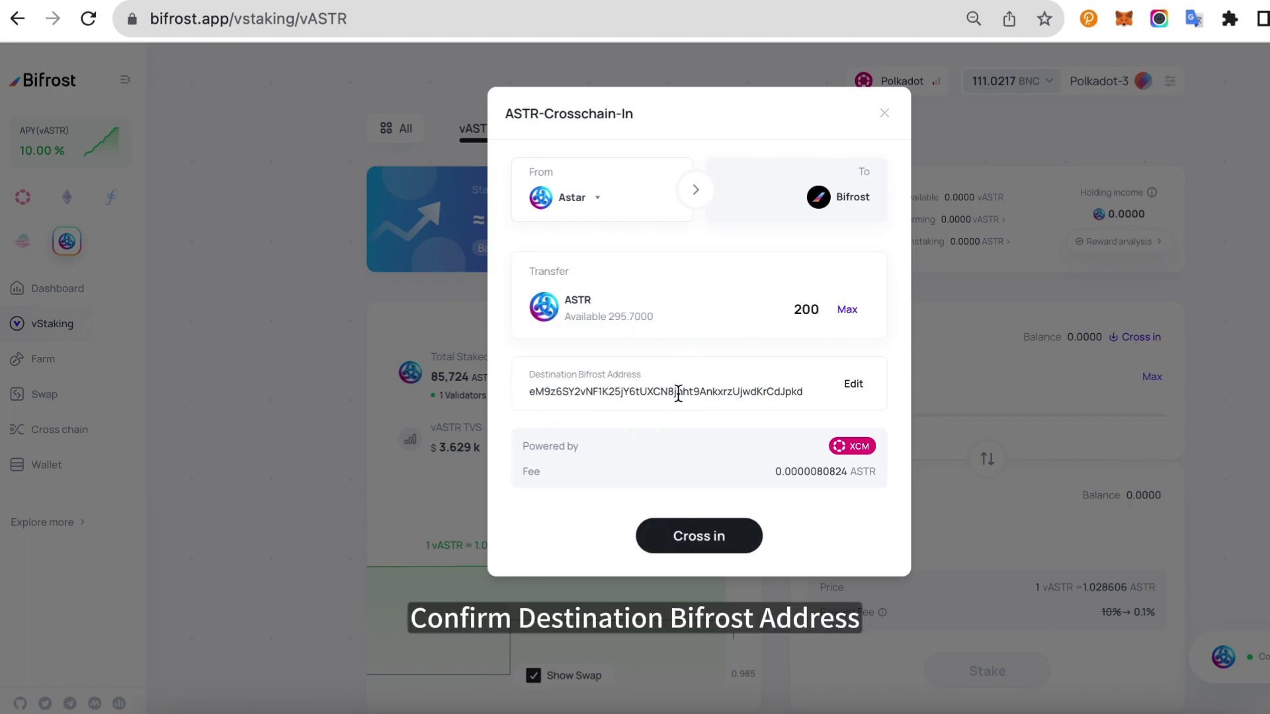
{"action": "left_click", "coordinate": [701, 536]}
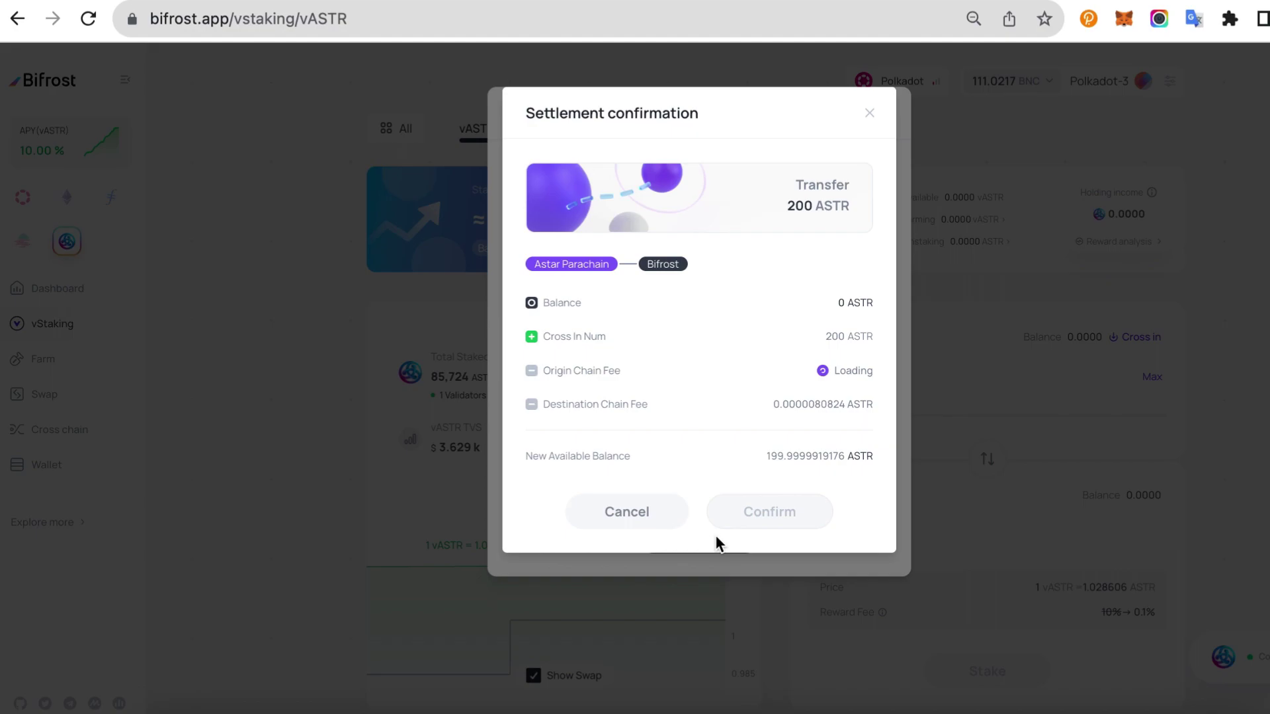
{"action": "left_click", "coordinate": [760, 525]}
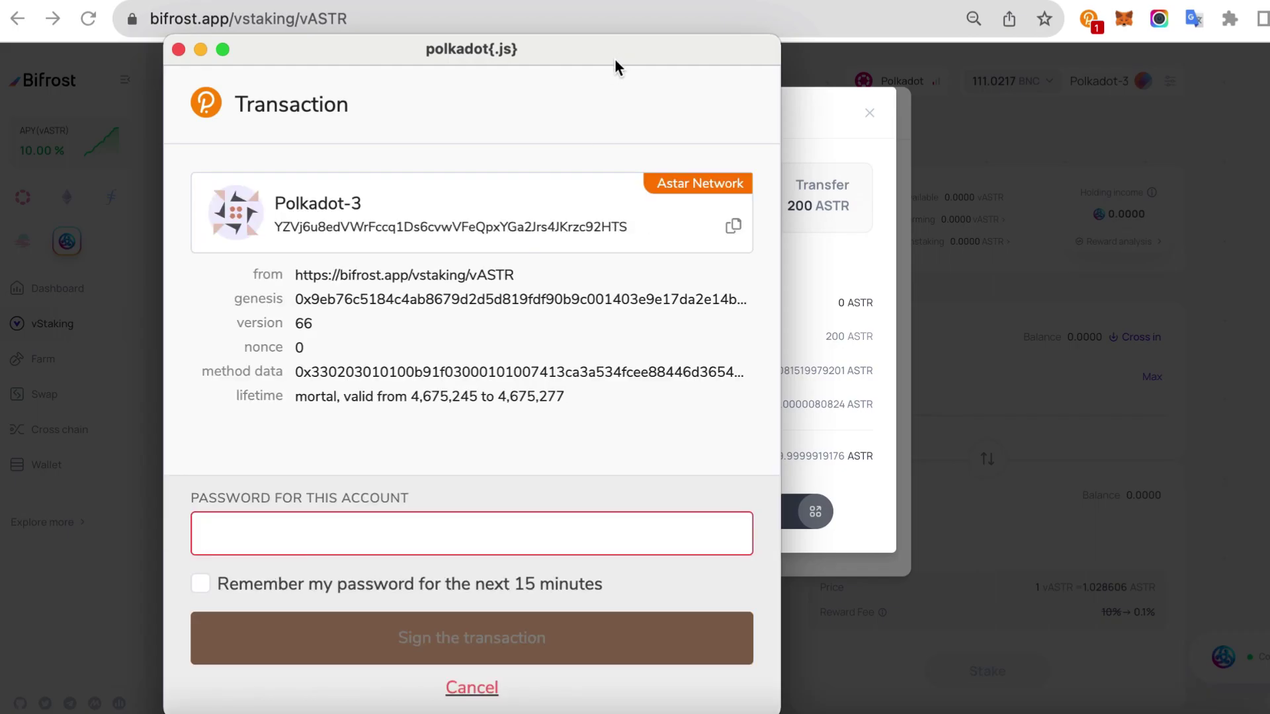
Sign the cross-in transaction with the account password, remembering it for 15 minutes, and close the cross-in dialog.
{"action": "type", "text": "•••••••"}
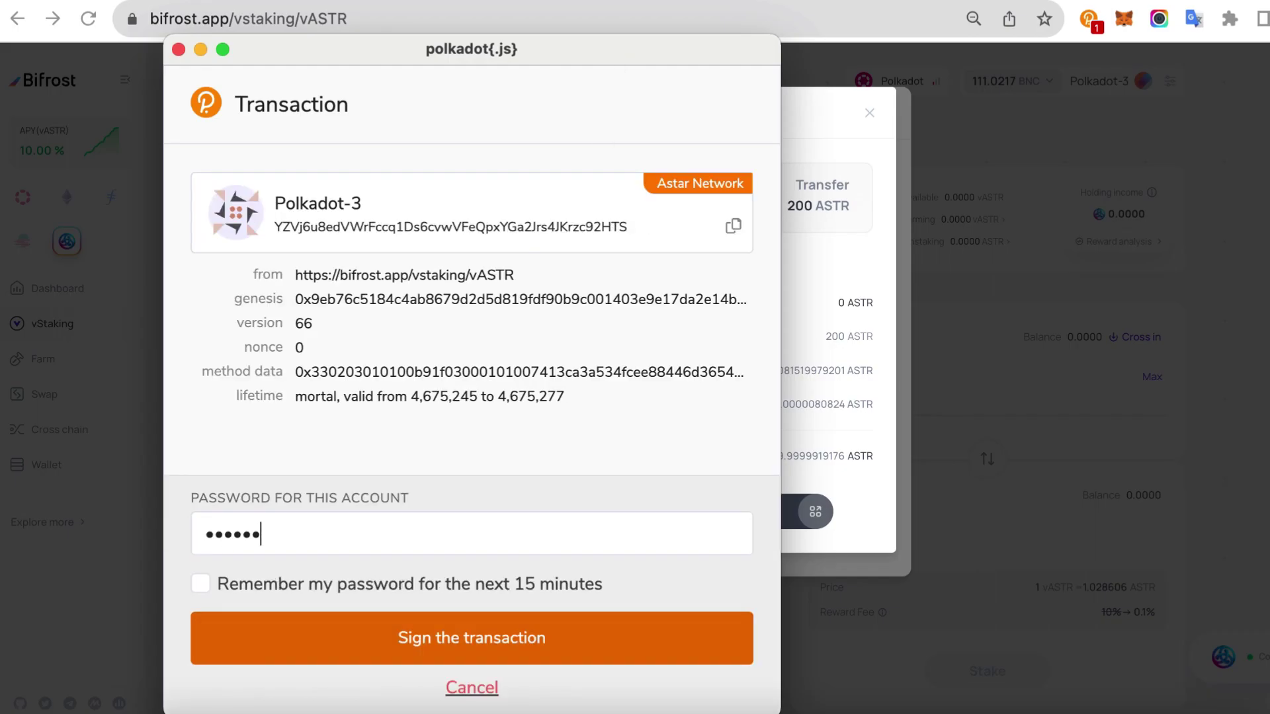
{"action": "type", "text": "••••••••"}
{"action": "left_click", "coordinate": [201, 584]}
{"action": "left_click", "coordinate": [328, 636]}
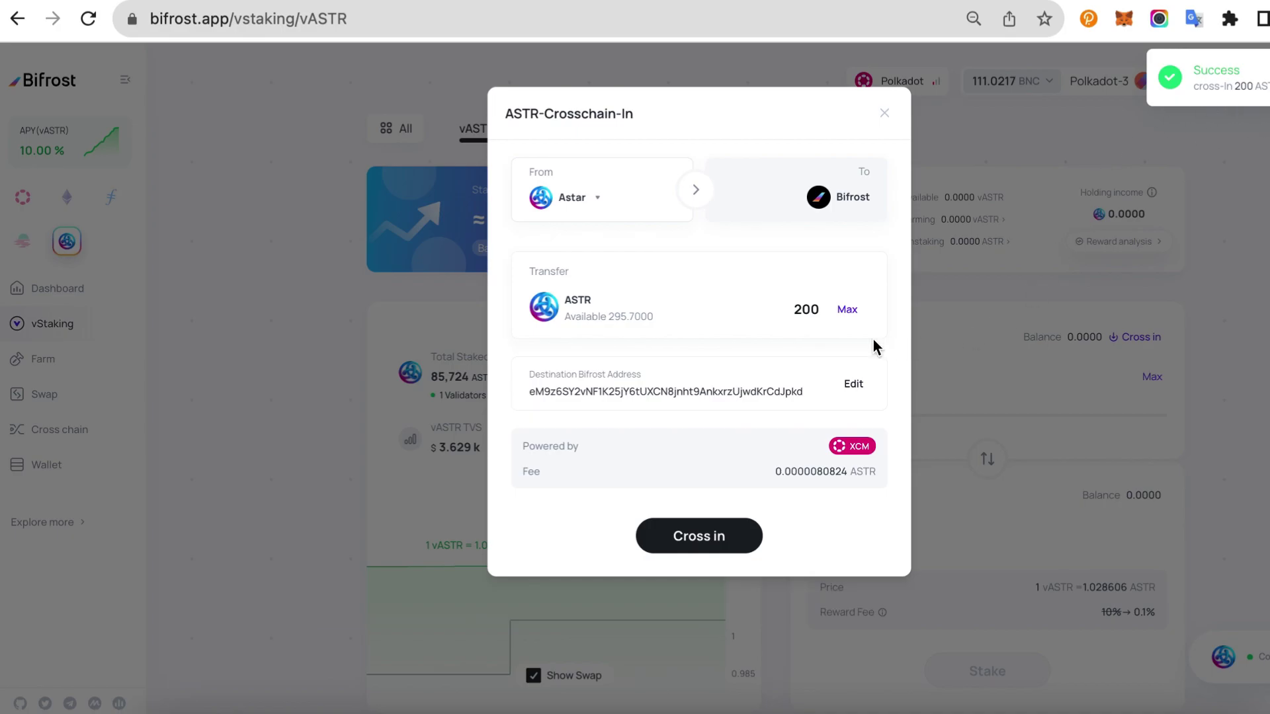
{"action": "left_click", "coordinate": [884, 113]}
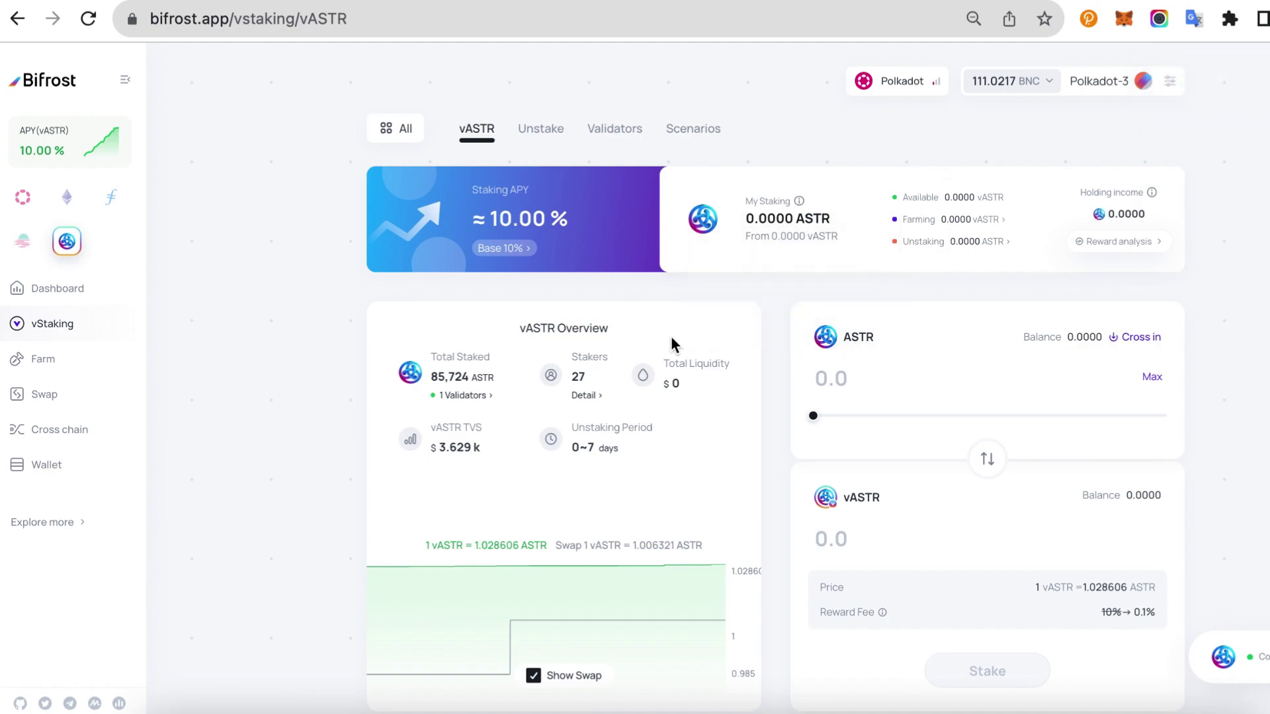
Reload the vASTR page, stake 100 ASTR to mint vASTR, and confirm and sign the transaction.
{"action": "left_click", "coordinate": [88, 19]}
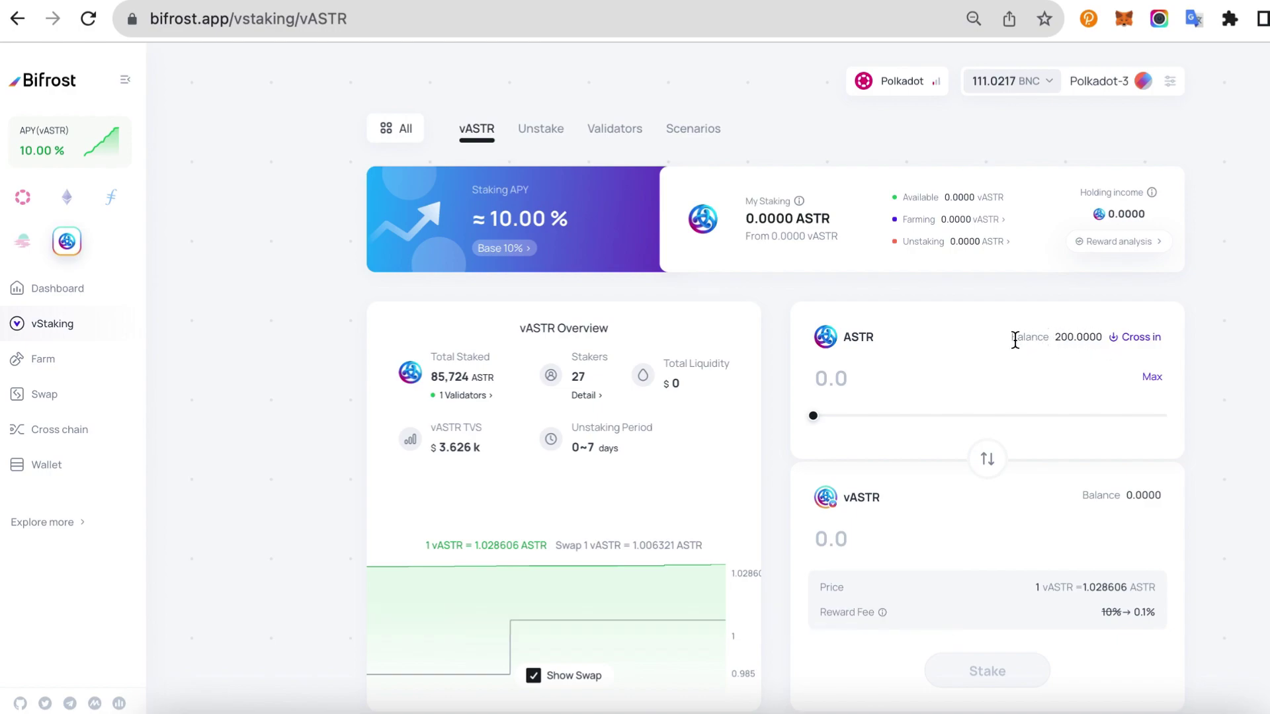
{"action": "left_click", "coordinate": [857, 387]}
{"action": "type", "text": "2"}
{"action": "key", "text": "BackSpace"}
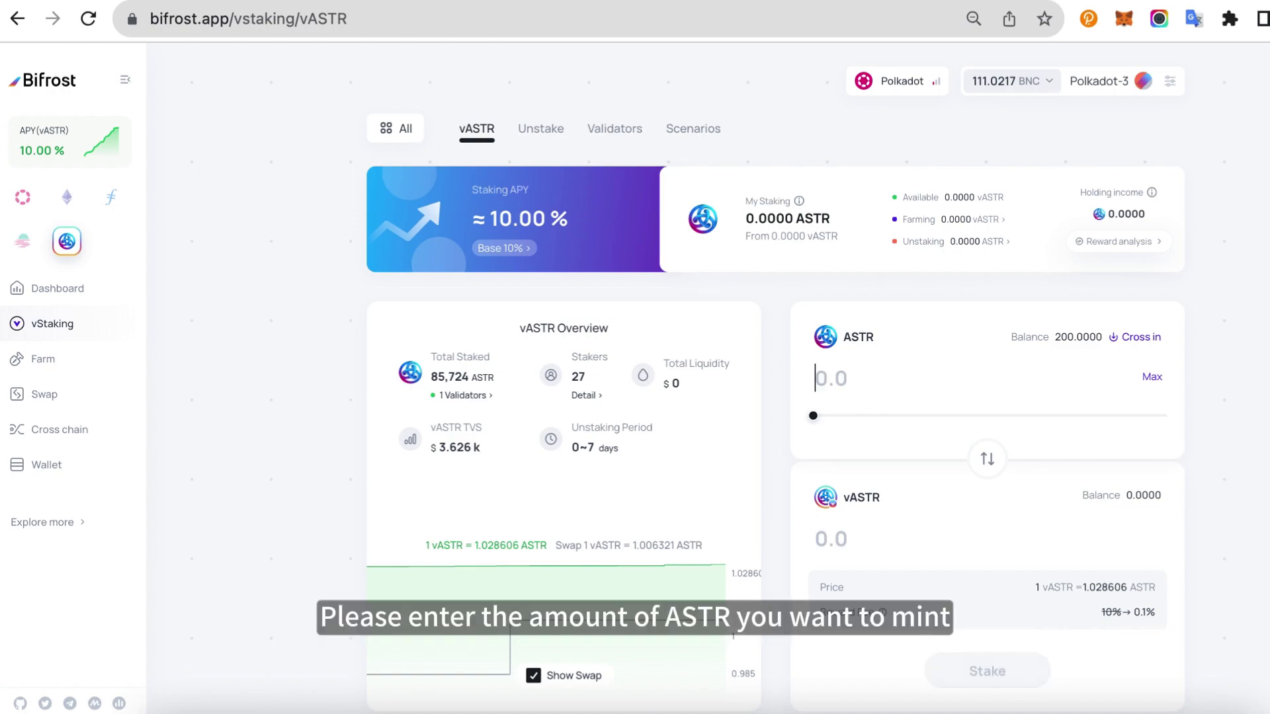
{"action": "type", "text": "100"}
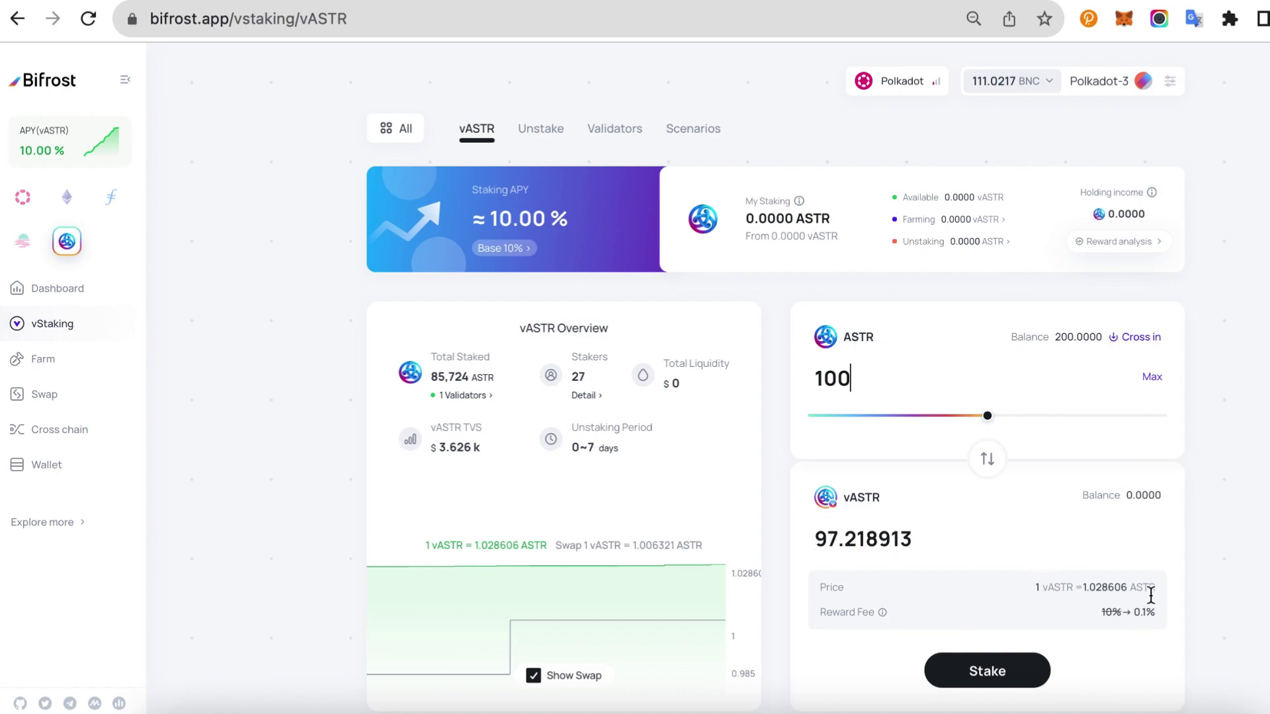
{"action": "left_click", "coordinate": [1004, 680]}
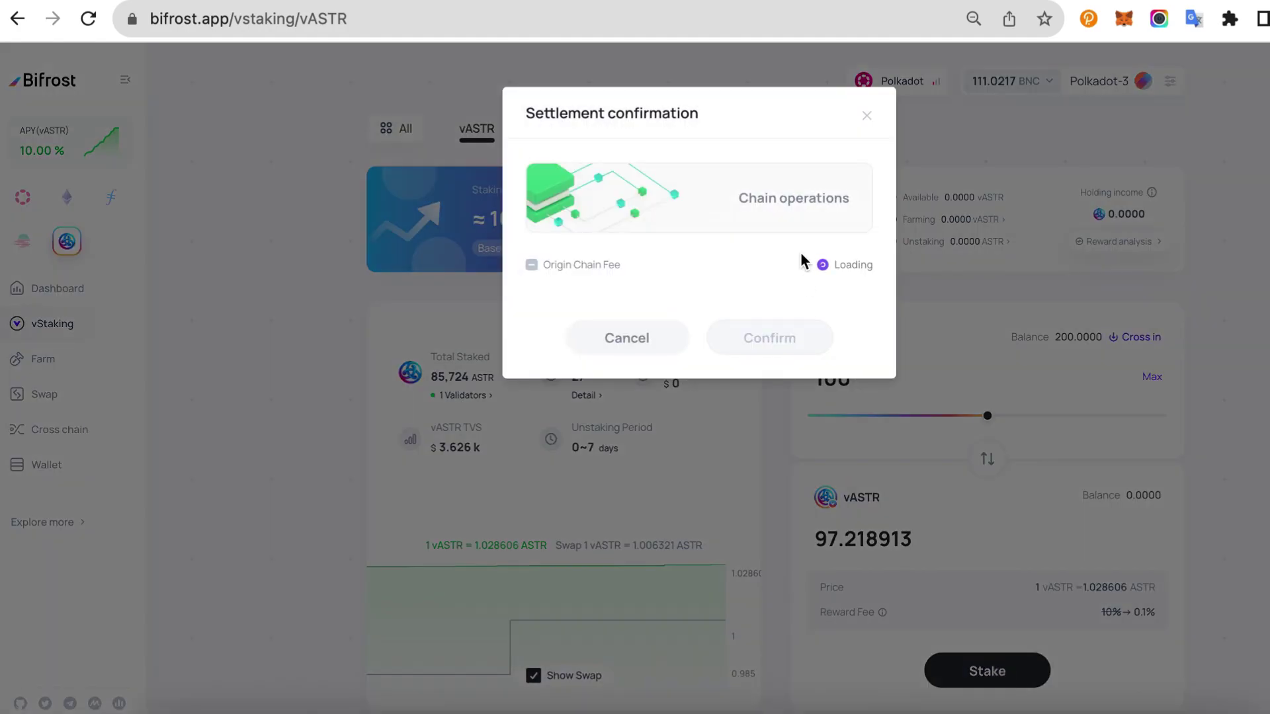
{"action": "left_click", "coordinate": [771, 341]}
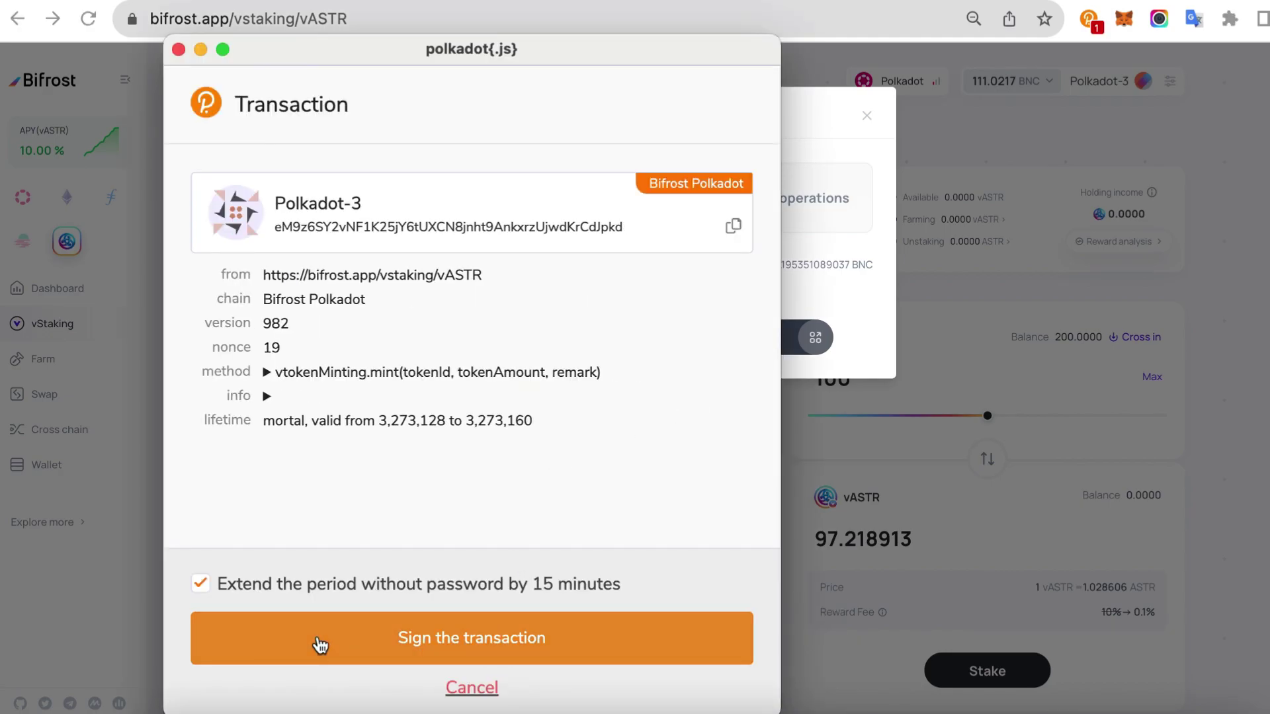
{"action": "left_click", "coordinate": [320, 641]}
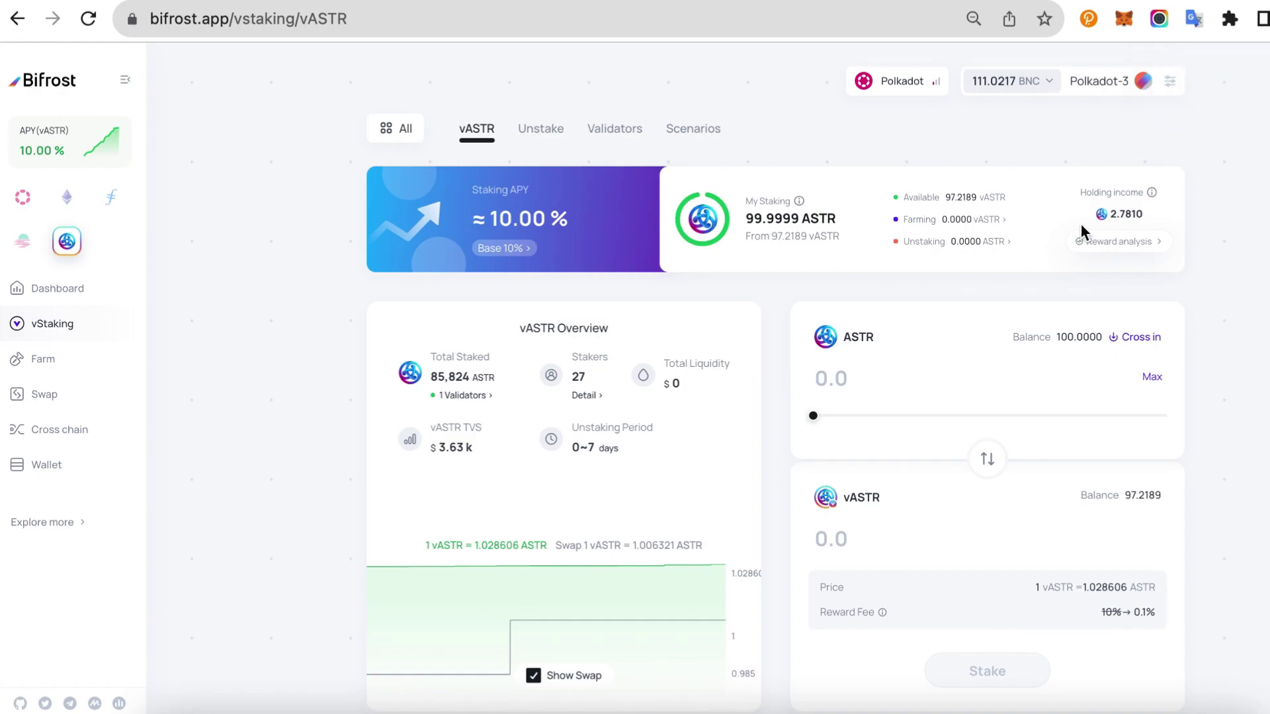
Review the holding reward count and the expected rewards in the vASTR reward analysis.
{"action": "left_click", "coordinate": [1133, 246]}
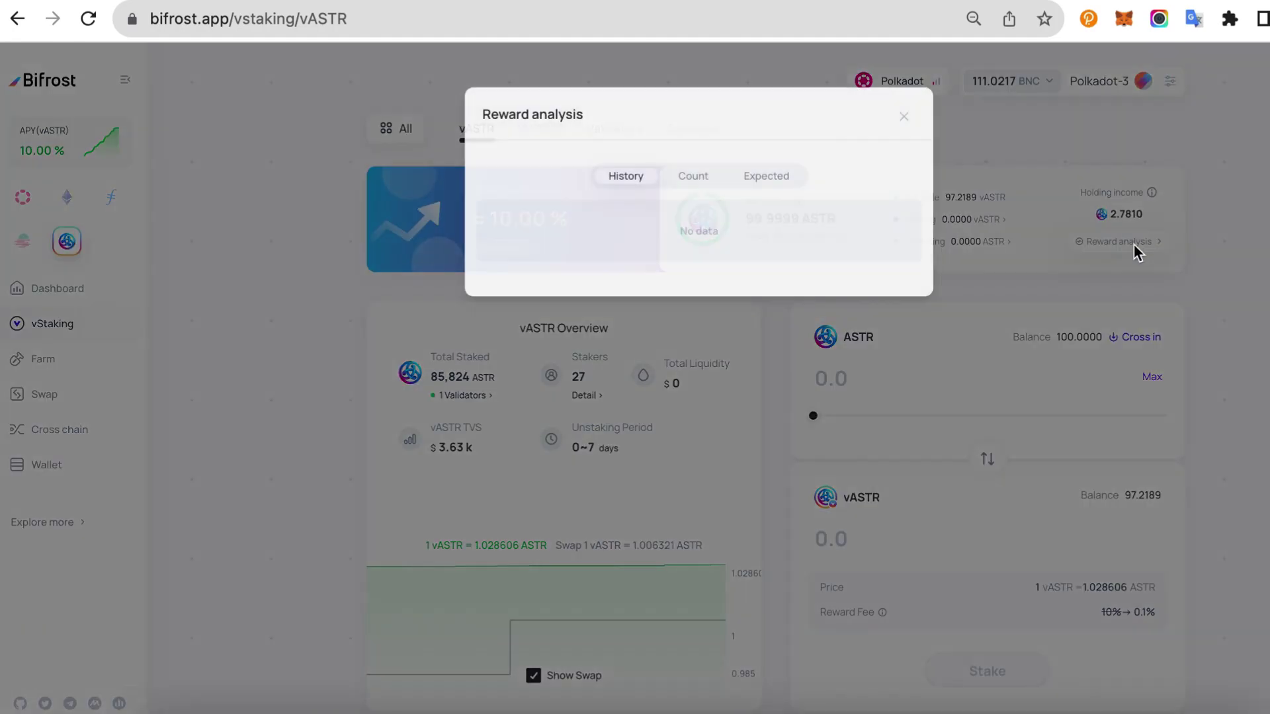
{"action": "left_click", "coordinate": [690, 180]}
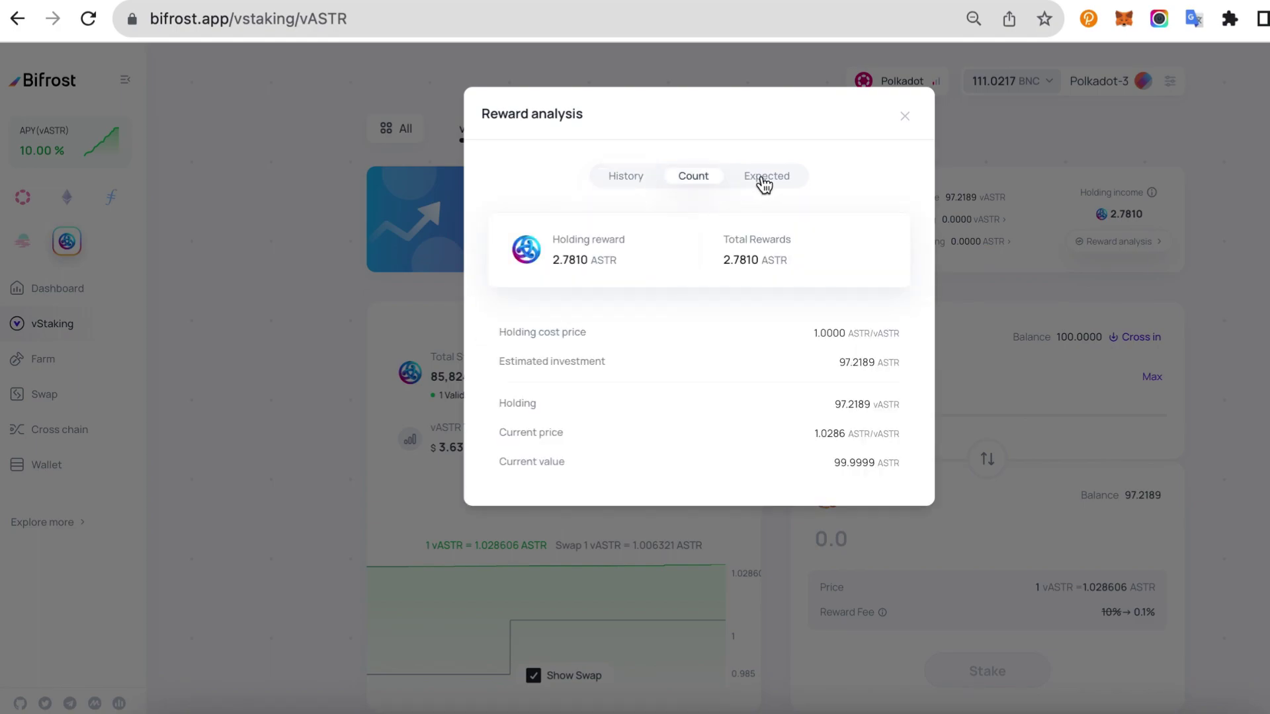
{"action": "left_click", "coordinate": [764, 183]}
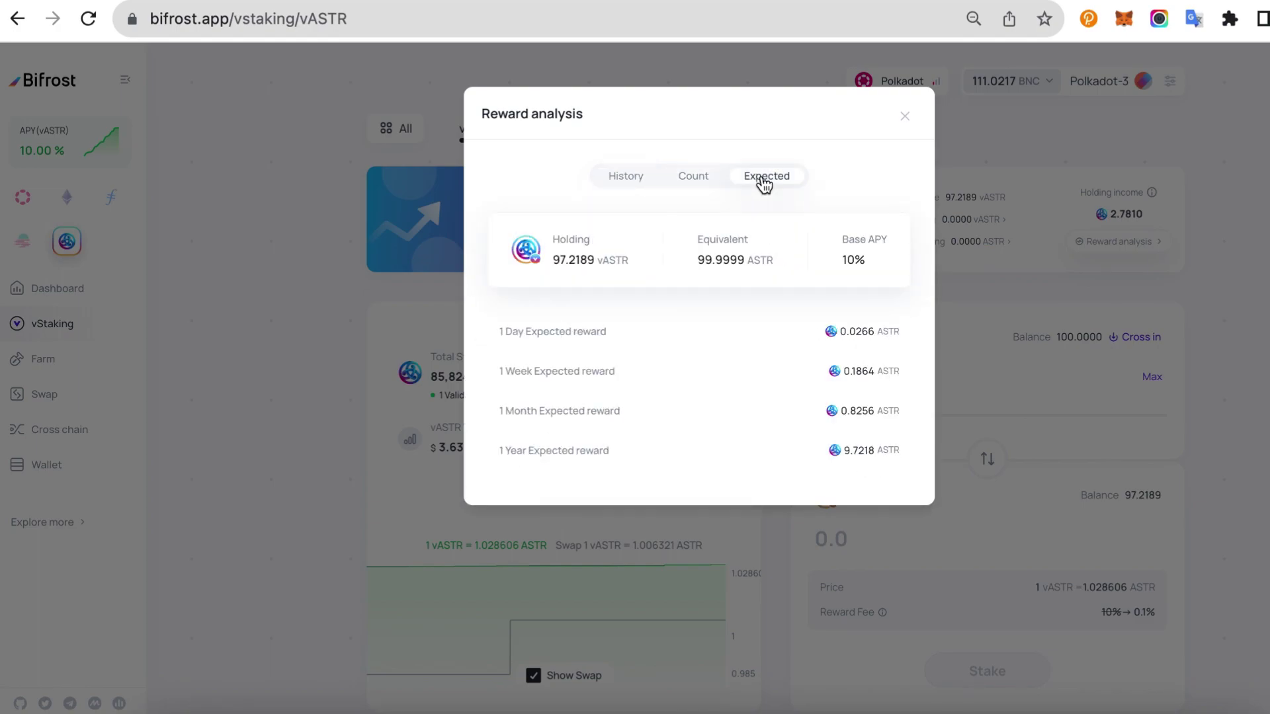
{"action": "left_click", "coordinate": [906, 119]}
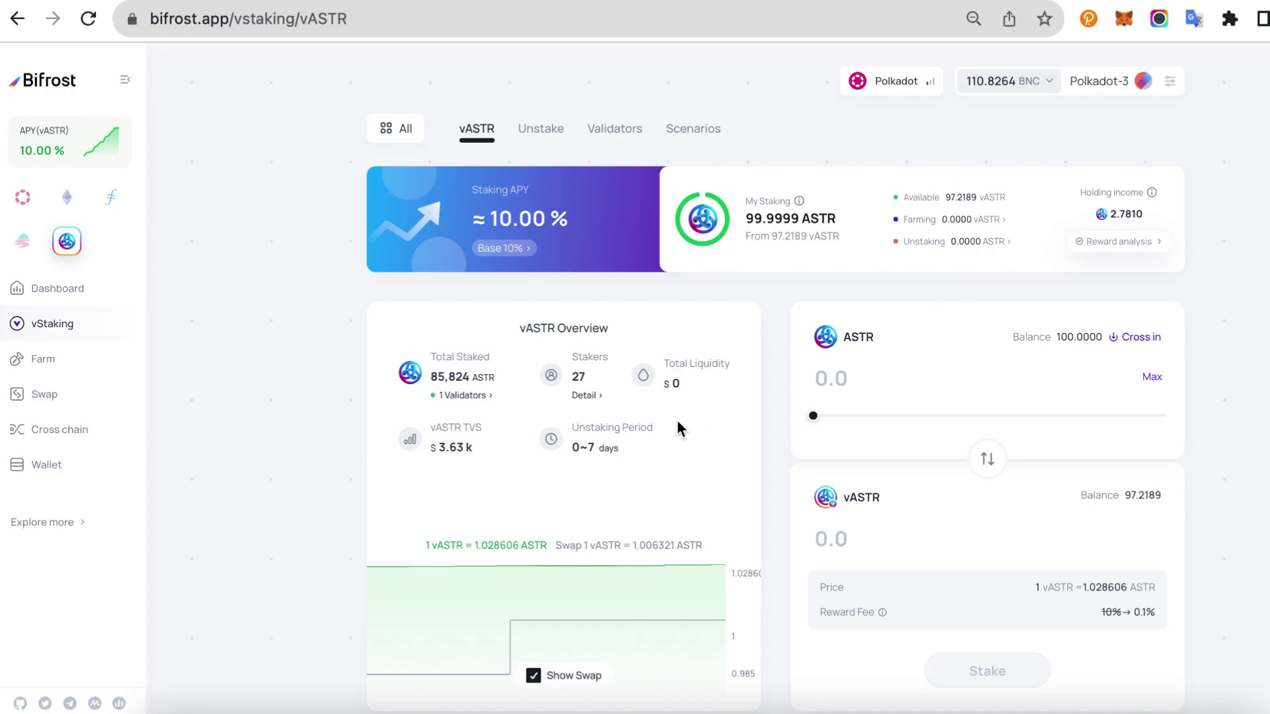
Open Add Liquidity for the stable ASTR - vASTR swap pool and fill in the maximum available vASTR.
{"action": "left_click", "coordinate": [42, 402]}
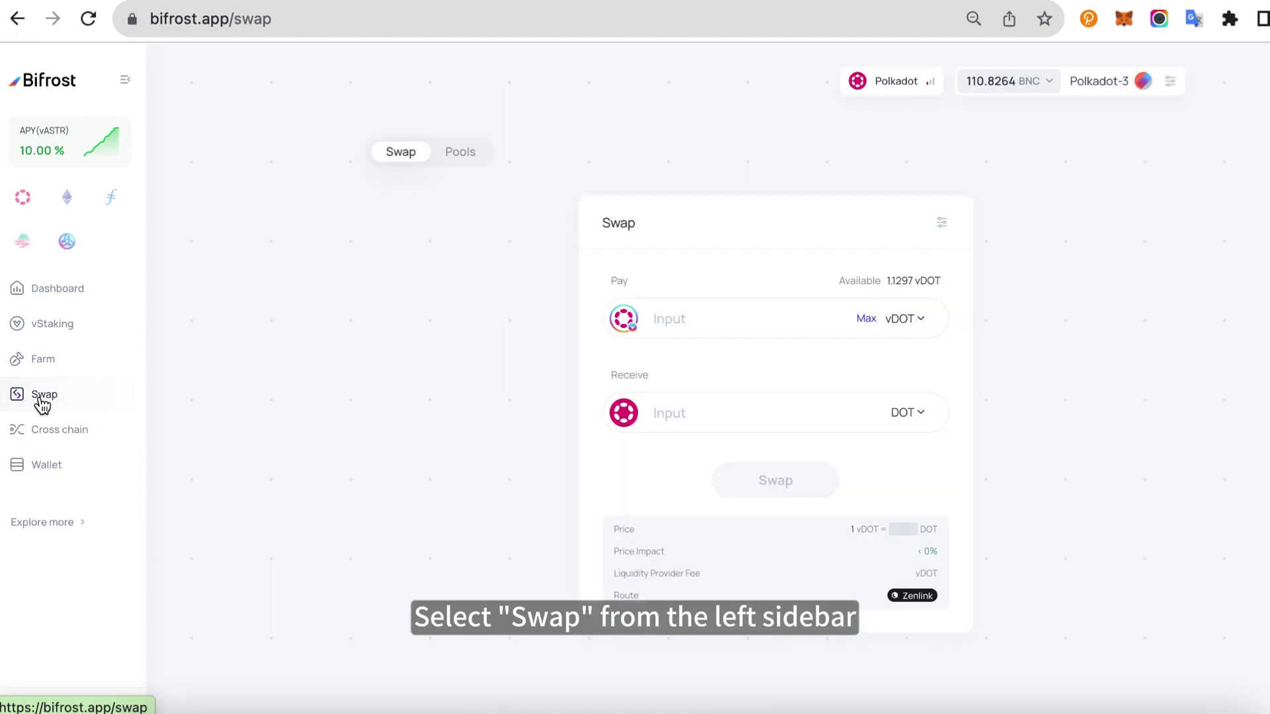
{"action": "left_click", "coordinate": [457, 161]}
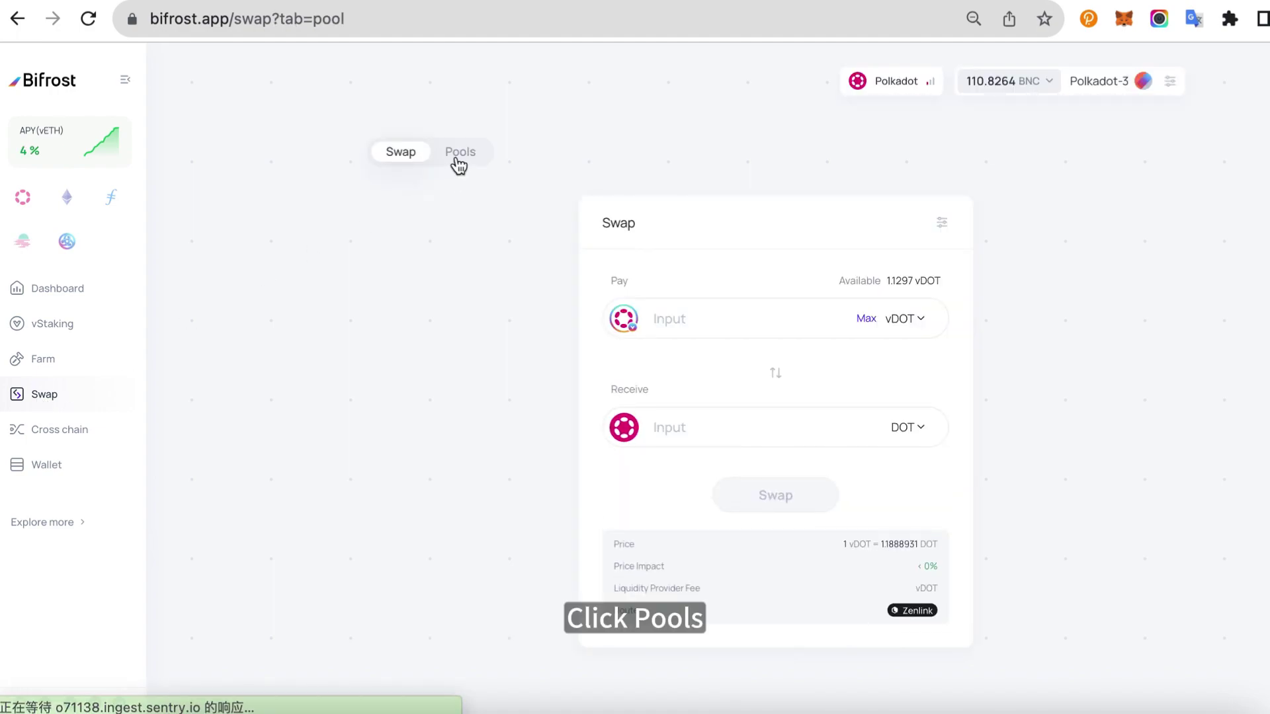
{"action": "scroll", "coordinate": [601, 499], "scroll_direction": "down", "scroll_amount": 2}
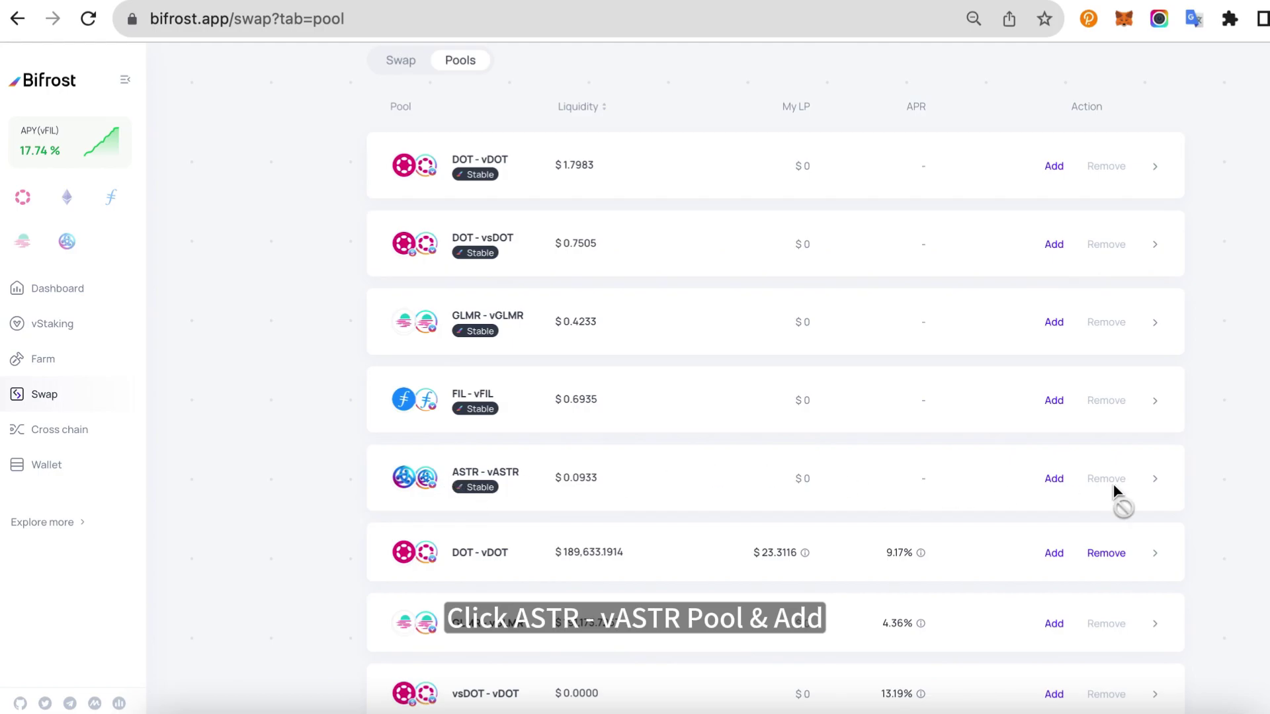
{"action": "left_click", "coordinate": [1056, 481]}
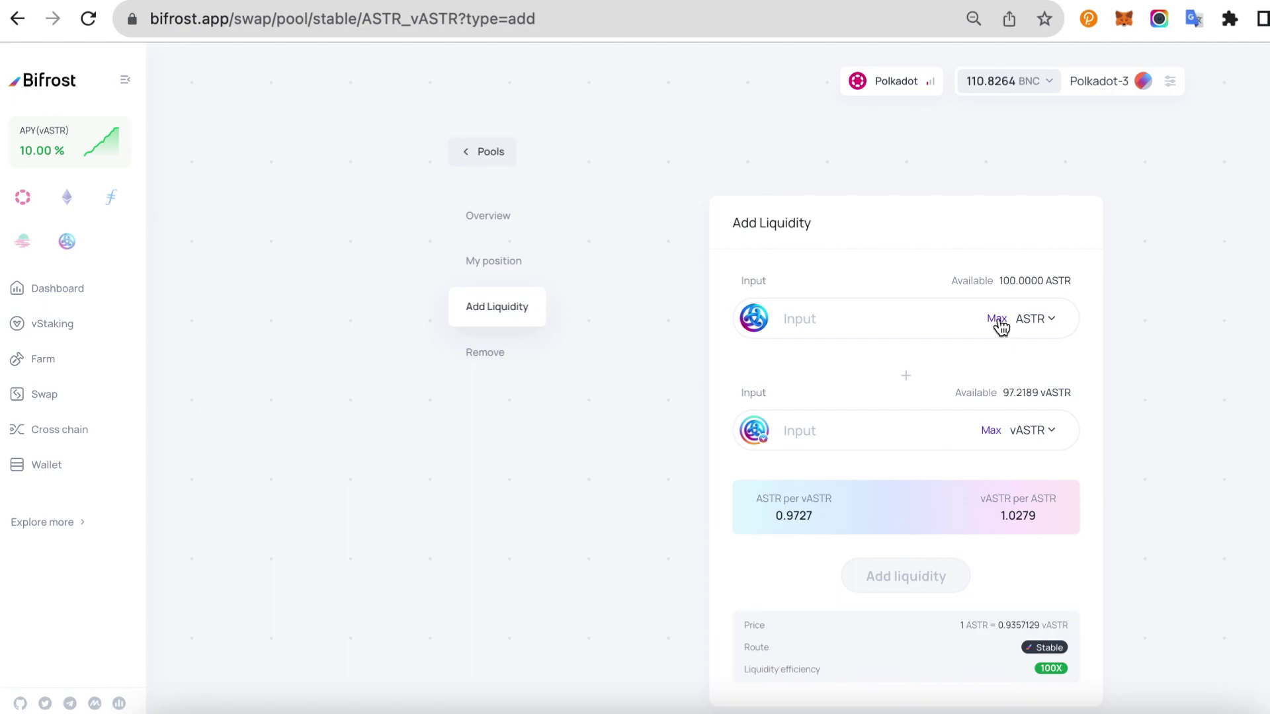
{"action": "left_click", "coordinate": [992, 436]}
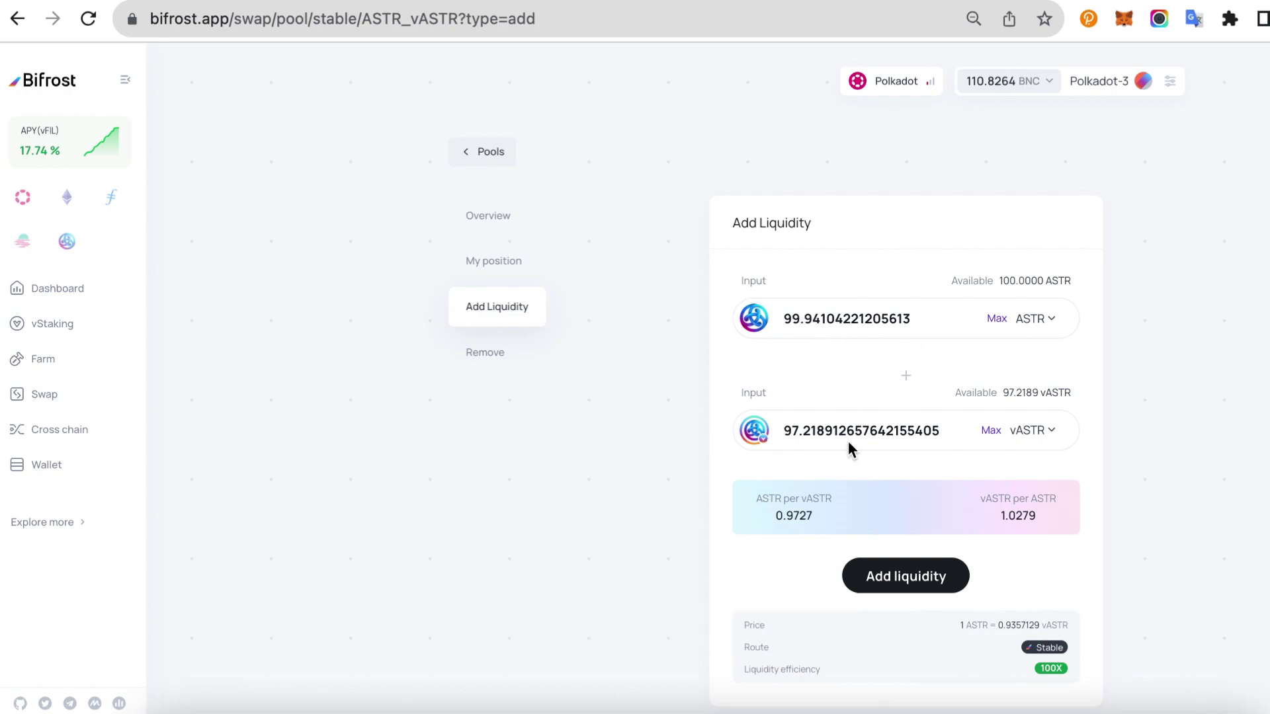
Submit the ASTR - vASTR liquidity deposit, confirm its settlement and sign the transaction in the wallet.
{"action": "left_click", "coordinate": [919, 580]}
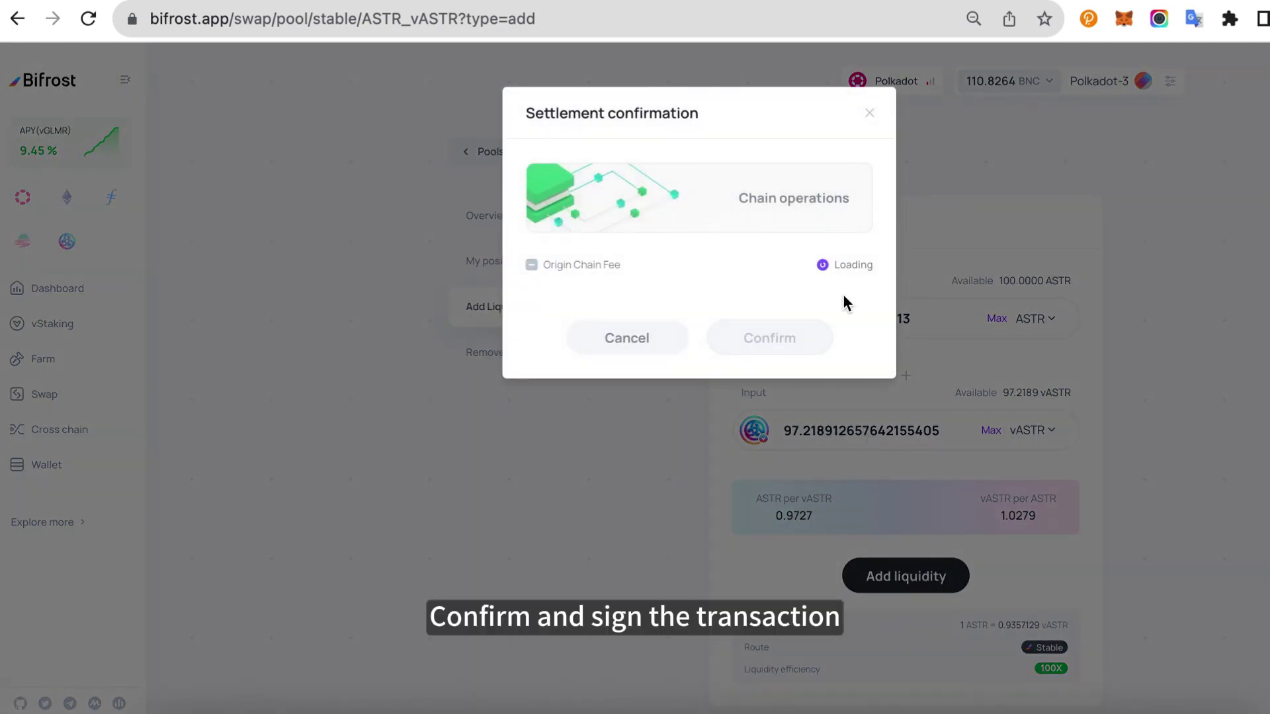
{"action": "left_click", "coordinate": [774, 340]}
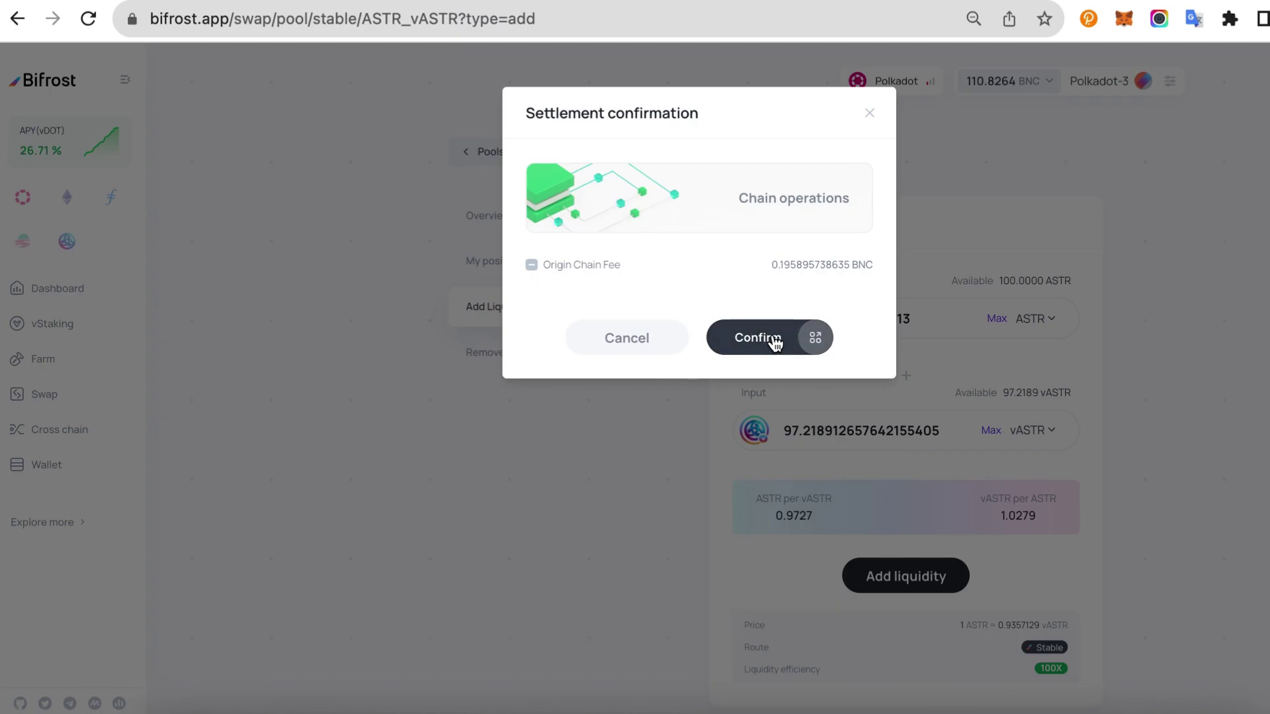
{"action": "left_click", "coordinate": [774, 339]}
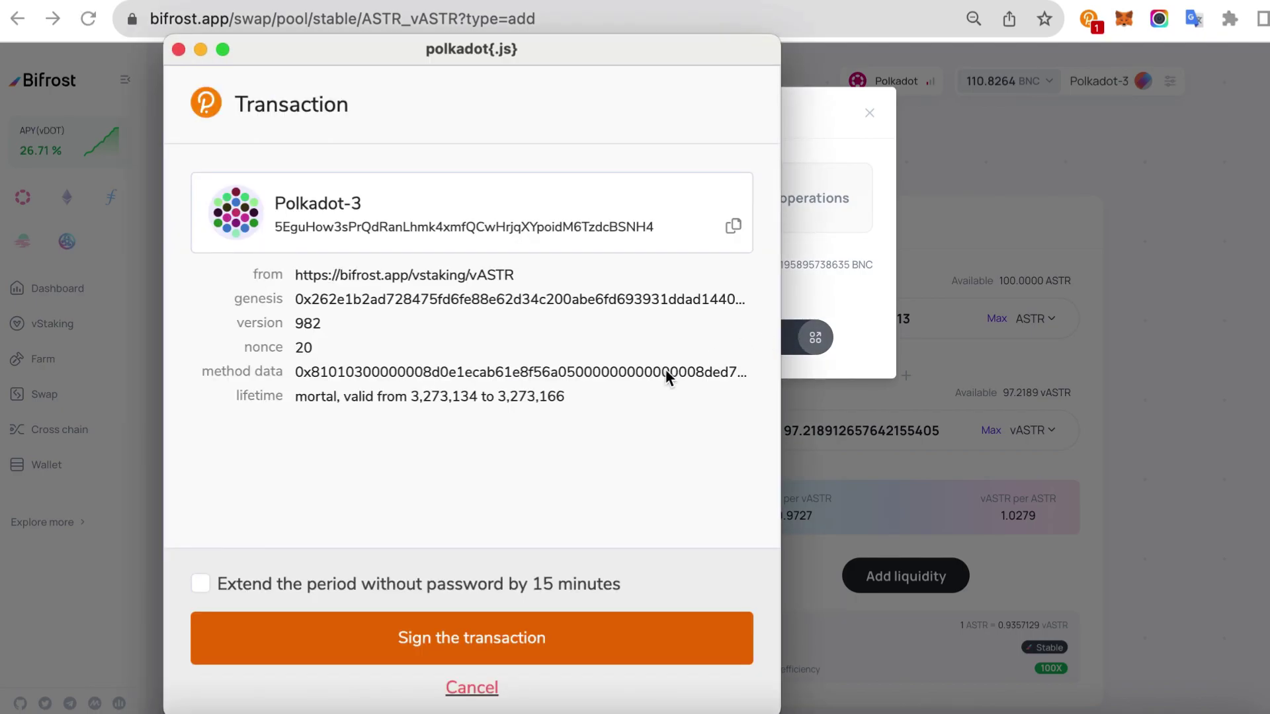
{"action": "left_click", "coordinate": [537, 639]}
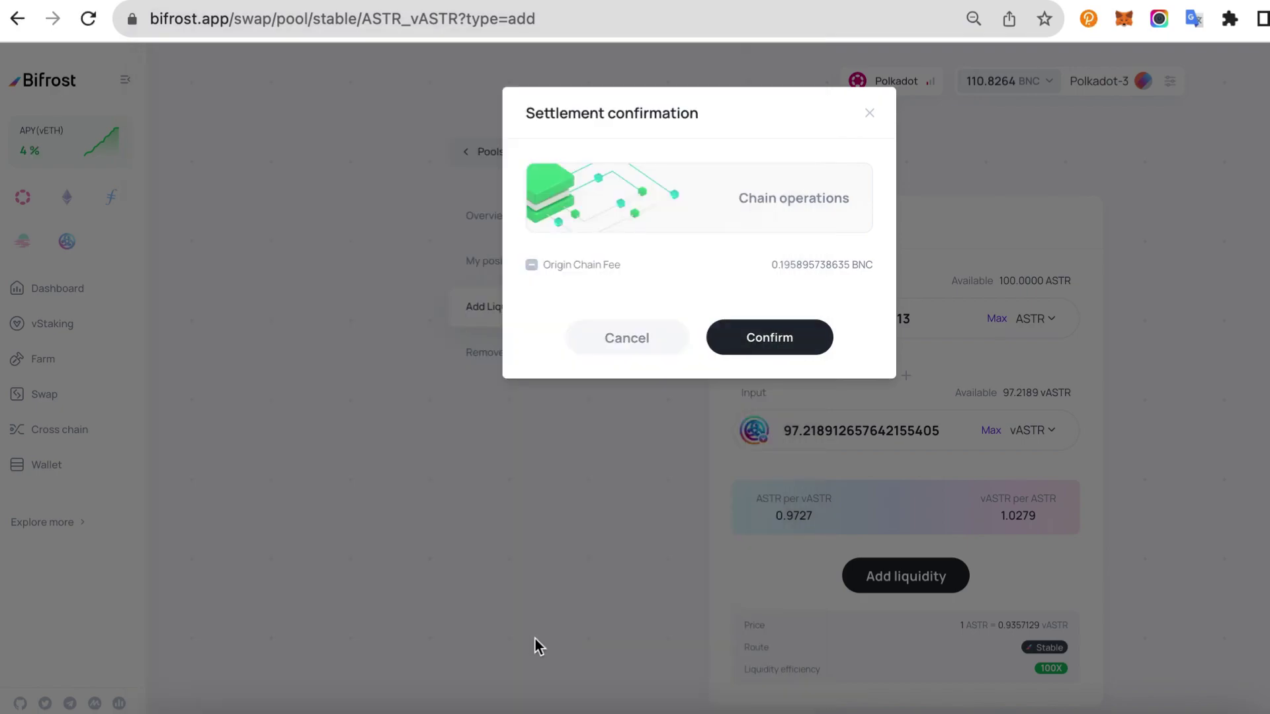